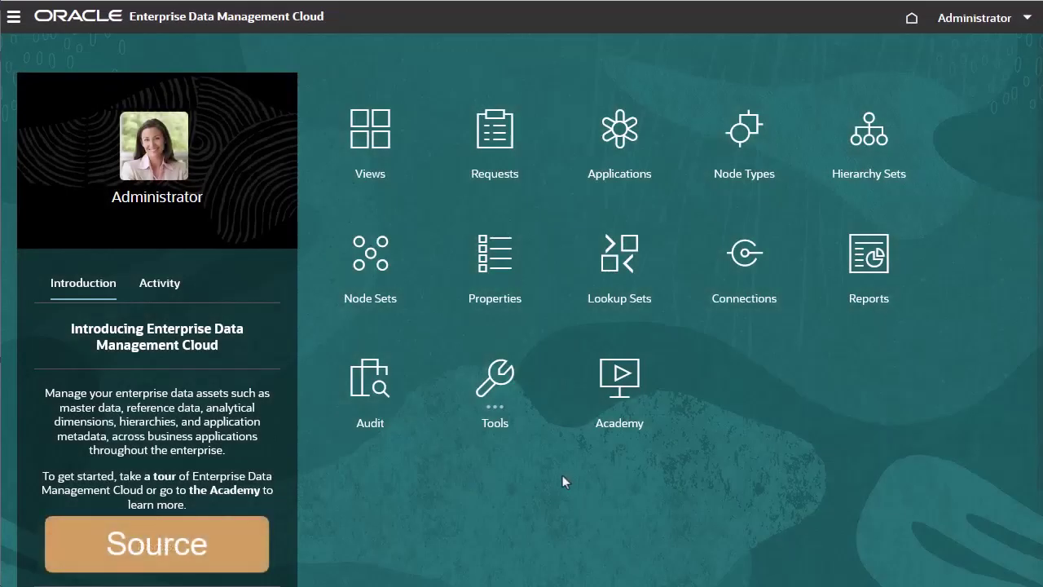
Open the Migration page of the source environment
{"action": "left_click", "coordinate": [495, 379]}
{"action": "left_click", "coordinate": [468, 489]}
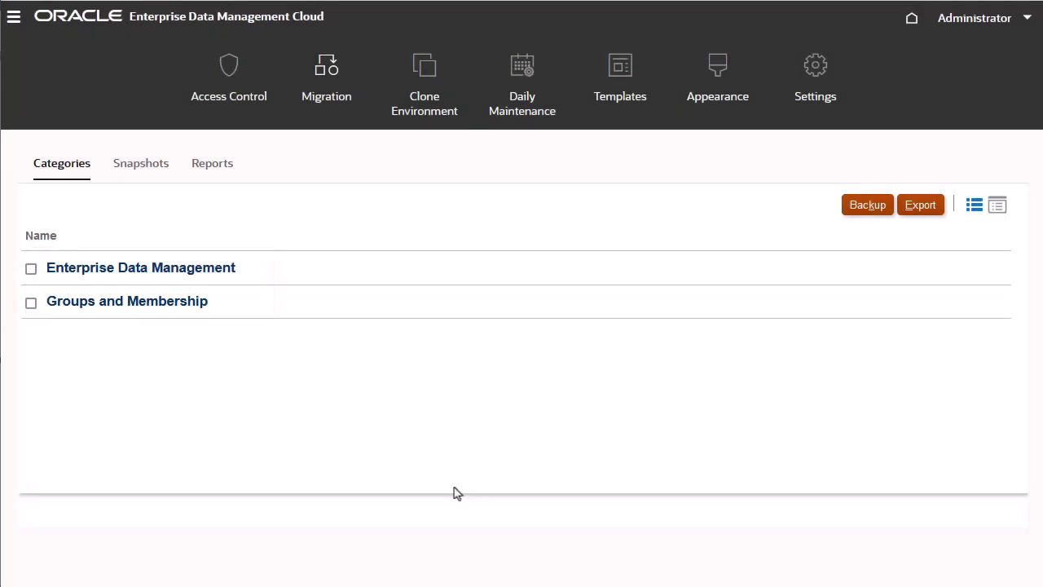
Examine the Enterprise Data Management artifact list, try selecting Repository Data in the Repository folder, and close the list
{"action": "left_click", "coordinate": [31, 303]}
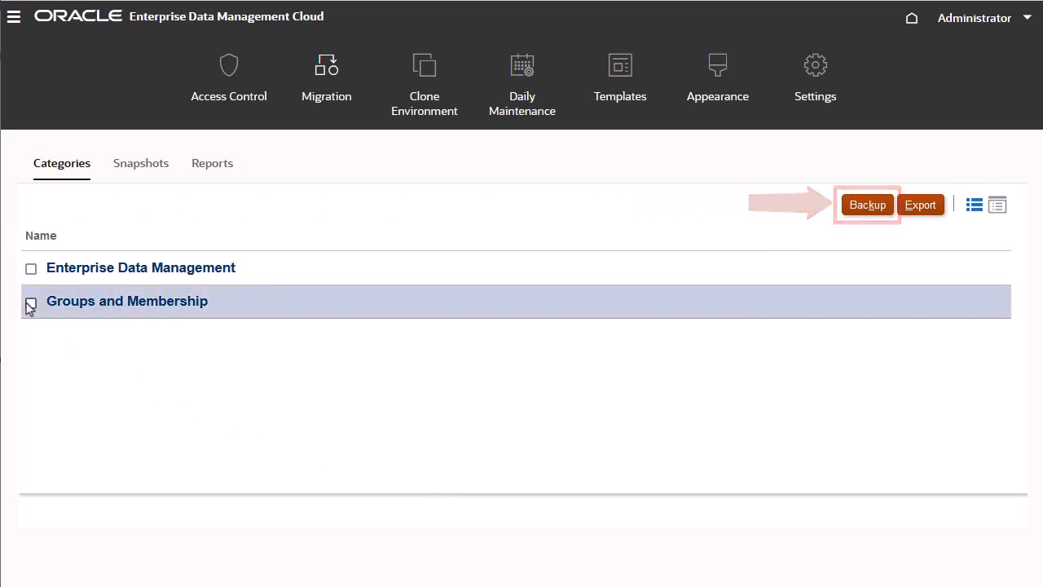
{"action": "left_click", "coordinate": [83, 273]}
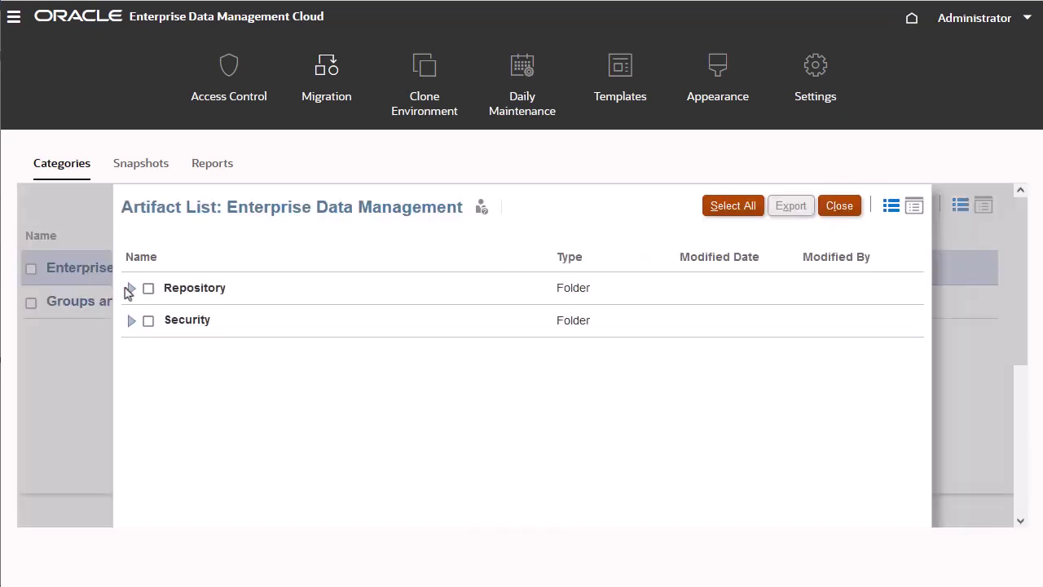
{"action": "left_click", "coordinate": [130, 289]}
{"action": "left_click", "coordinate": [162, 321]}
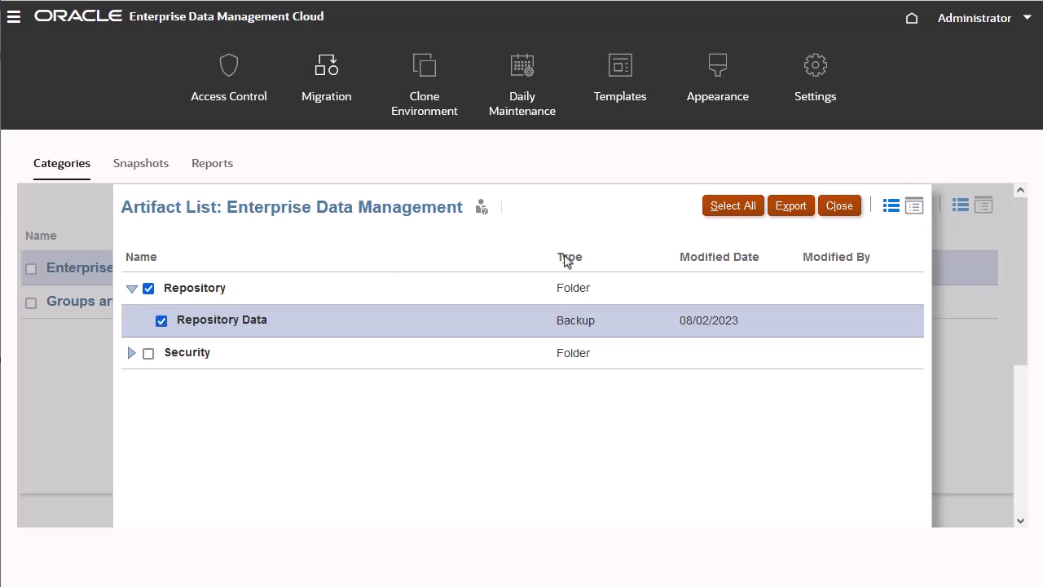
{"action": "left_click", "coordinate": [841, 208]}
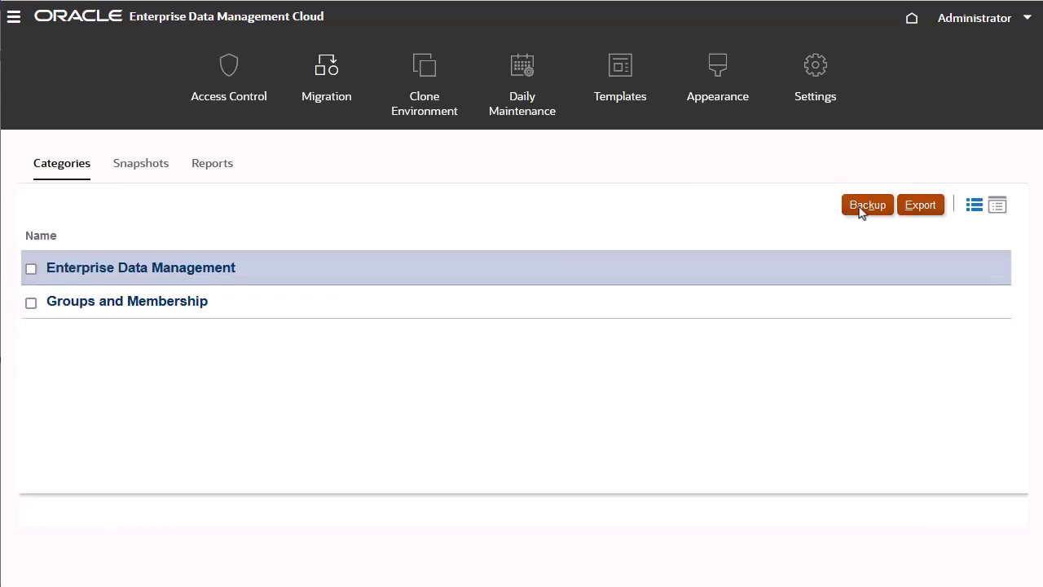
Back up all artifact categories to a snapshot named demo_export and close the migration status report
{"action": "left_click", "coordinate": [859, 208]}
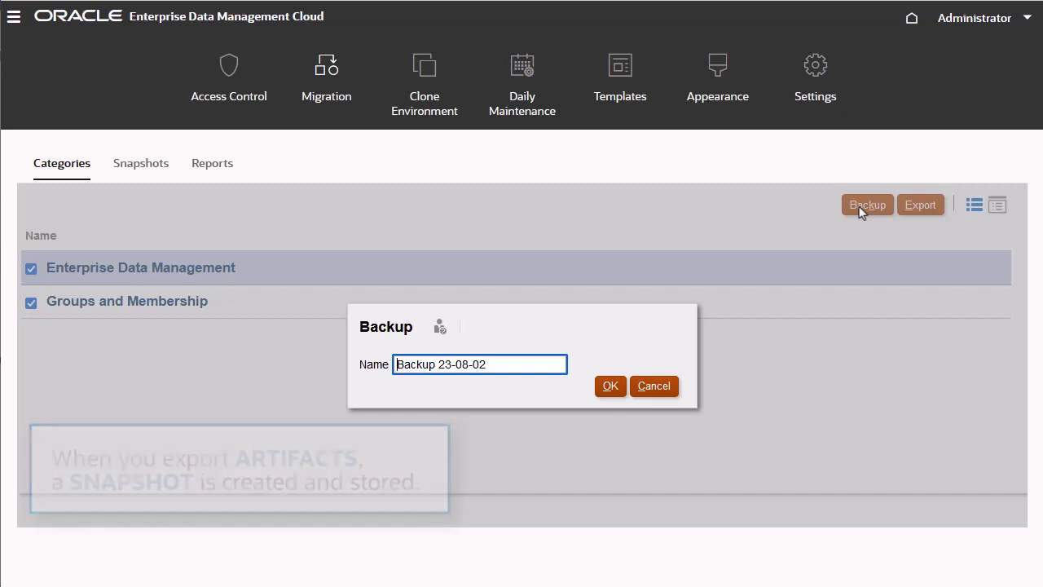
{"action": "left_click_drag", "start_coordinate": [538, 366], "coordinate": [318, 366]}
{"action": "type", "text": "demo_export"}
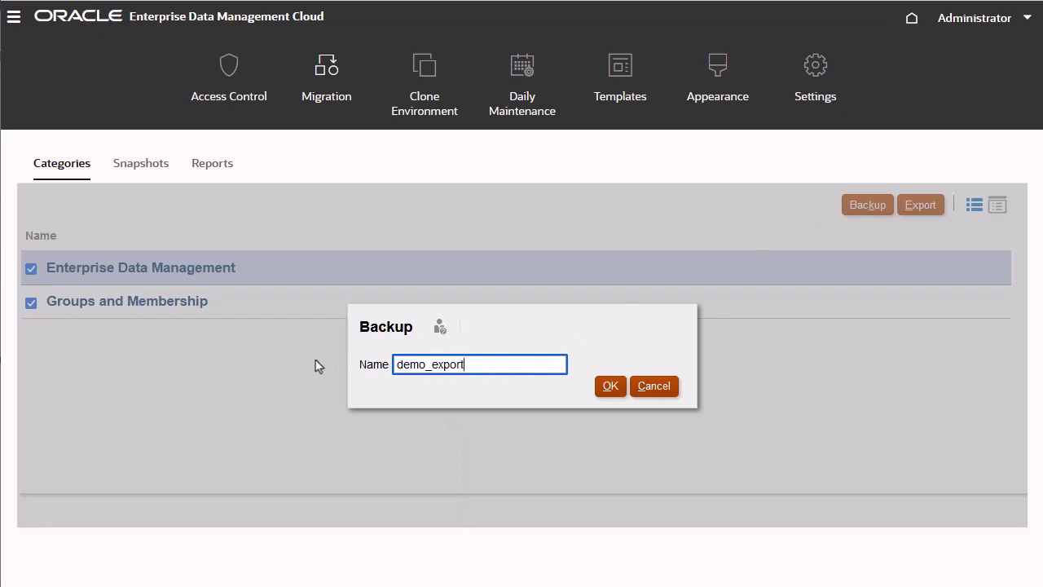
{"action": "left_click", "coordinate": [609, 386]}
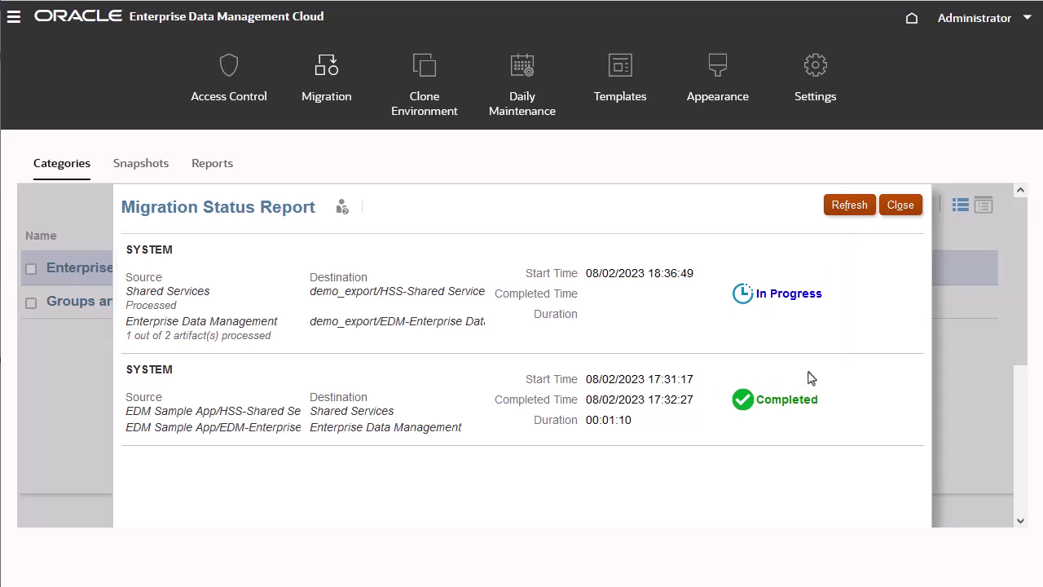
{"action": "left_click", "coordinate": [906, 205]}
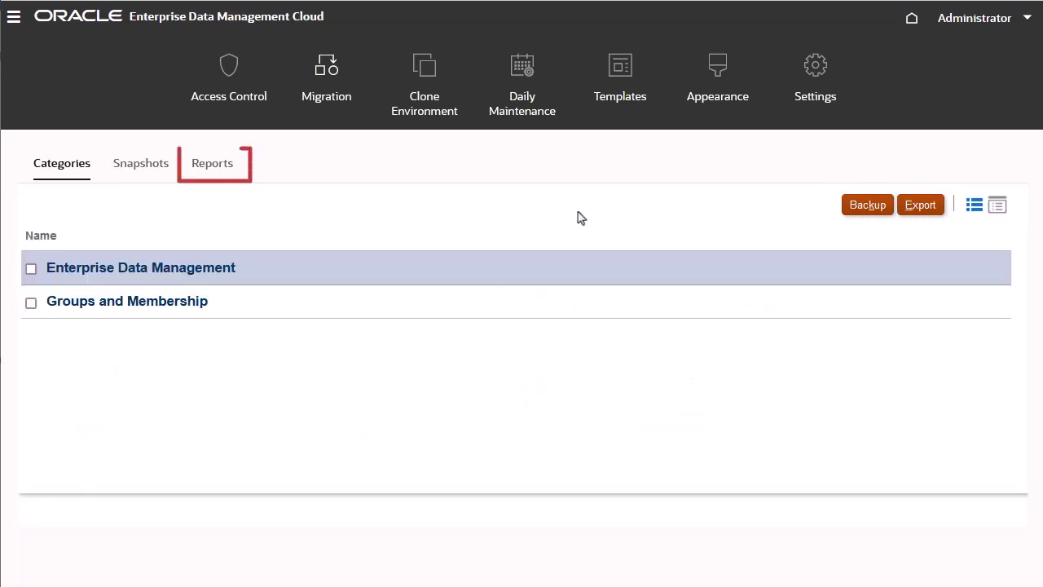
Check the demo_export backup's status in the Migration Status report and close the report
{"action": "left_click", "coordinate": [227, 168]}
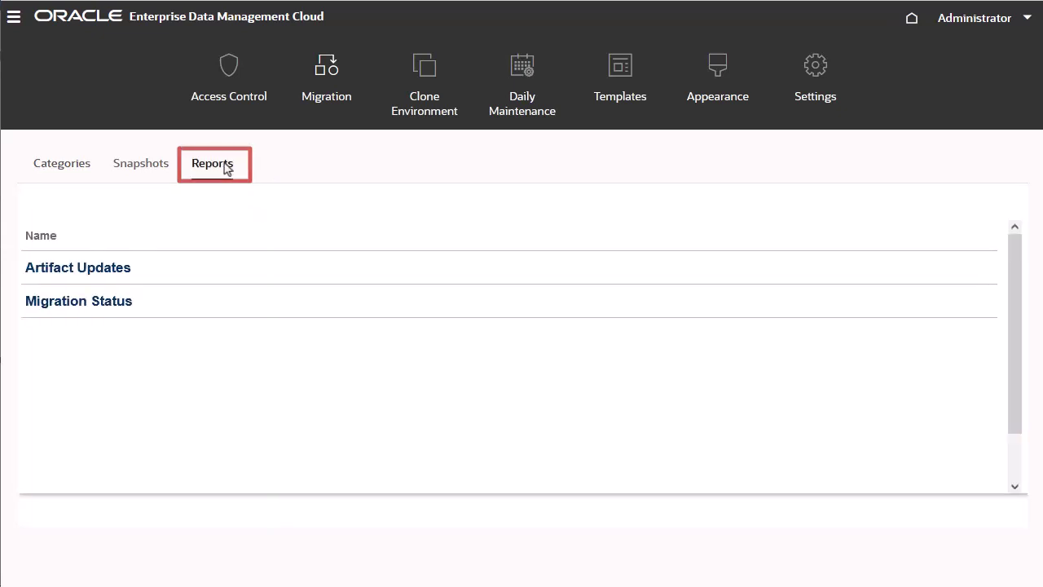
{"action": "left_click", "coordinate": [110, 303]}
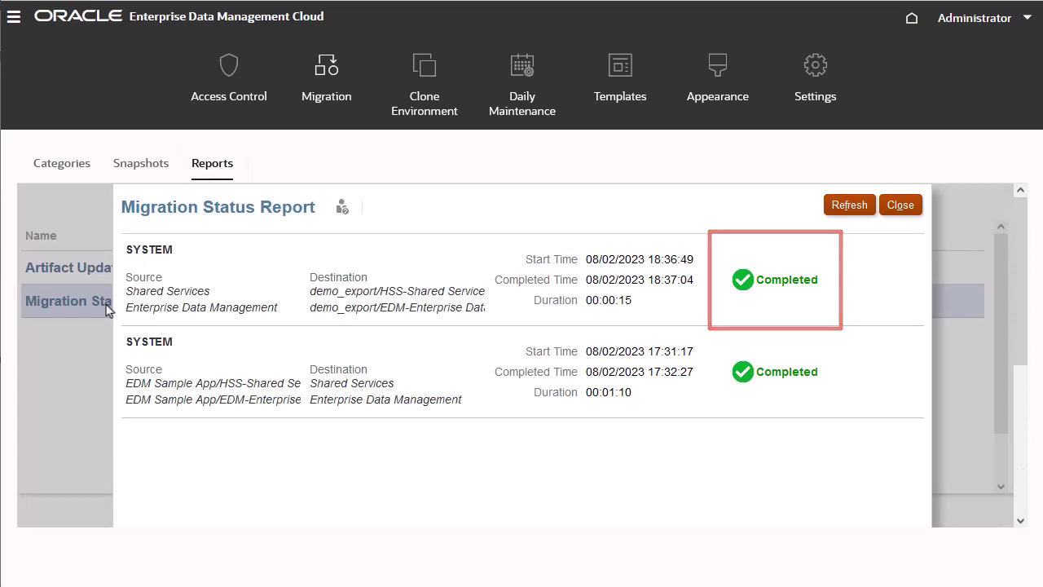
{"action": "left_click", "coordinate": [901, 207]}
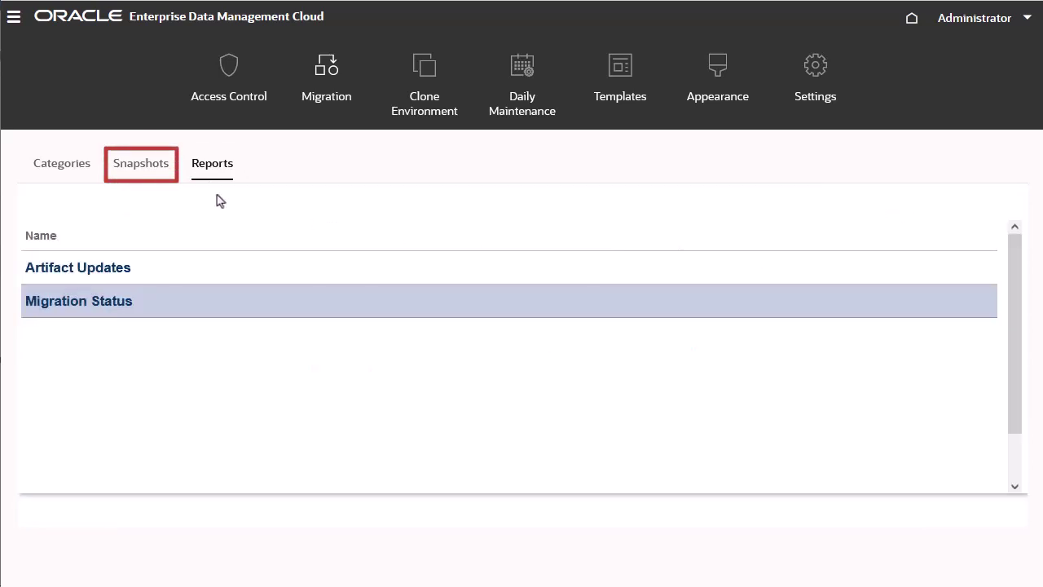
Examine the Repository and Security artifacts under EDM-Enterprise Data Management in the demo_export snapshot, then close the artifact list
{"action": "left_click", "coordinate": [156, 167]}
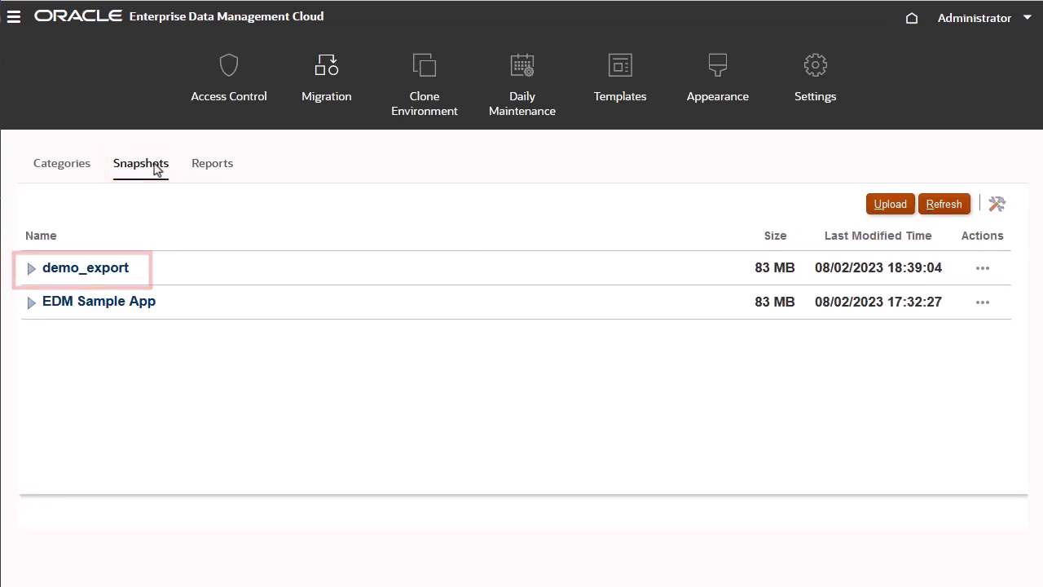
{"action": "left_click", "coordinate": [32, 270]}
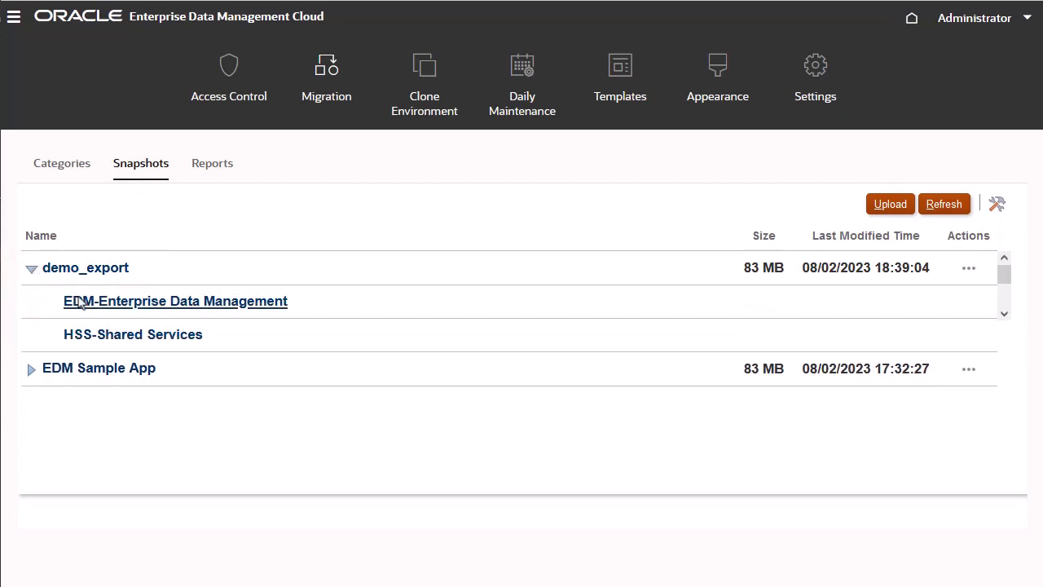
{"action": "left_click", "coordinate": [76, 301]}
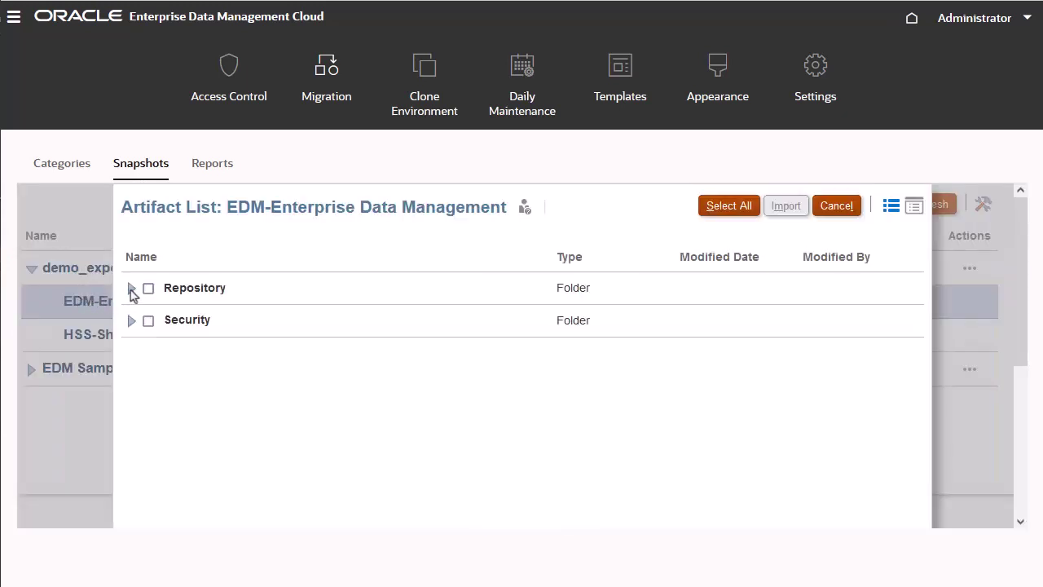
{"action": "left_click", "coordinate": [131, 289]}
{"action": "left_click", "coordinate": [131, 353]}
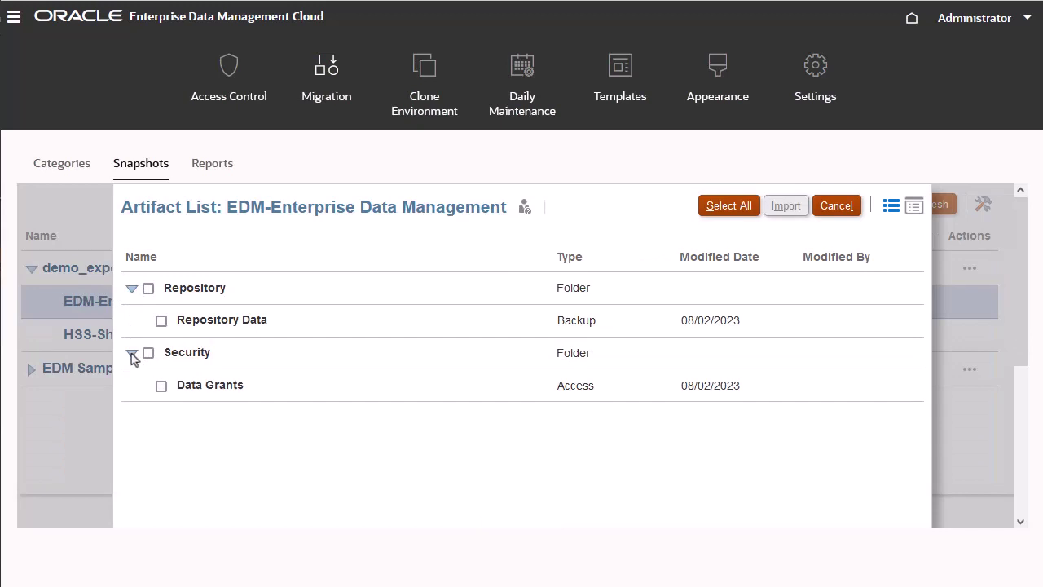
{"action": "left_click", "coordinate": [833, 208]}
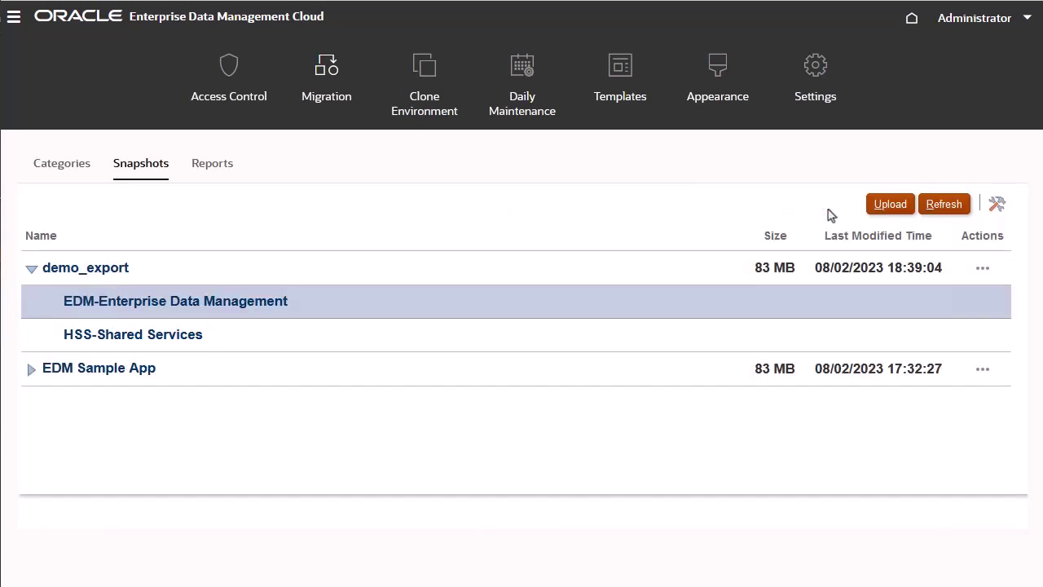
Download the demo_export snapshot to the temp folder as demo_export.zip
{"action": "left_click", "coordinate": [983, 270]}
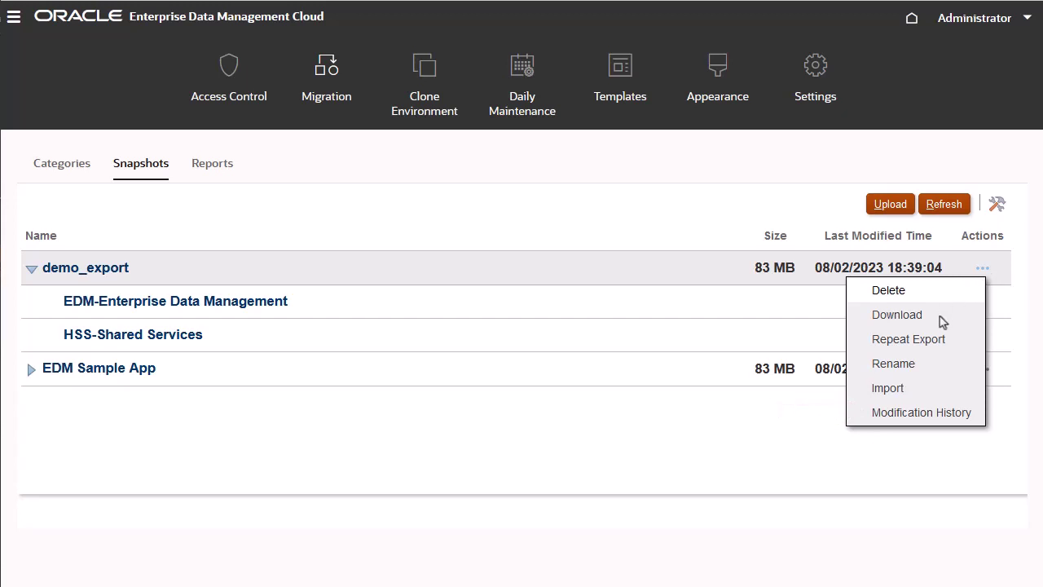
{"action": "left_click", "coordinate": [897, 315]}
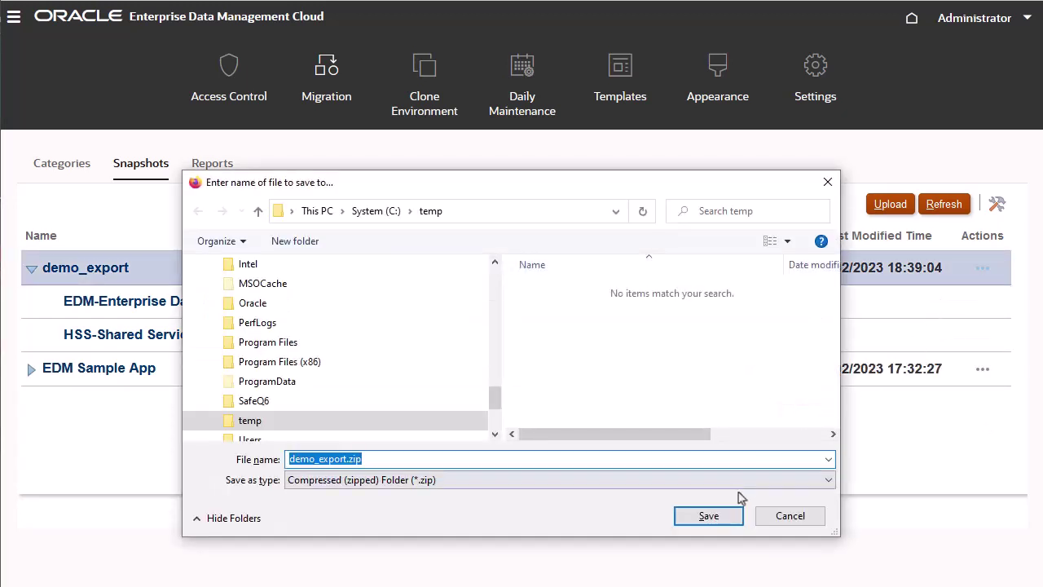
{"action": "left_click", "coordinate": [728, 516]}
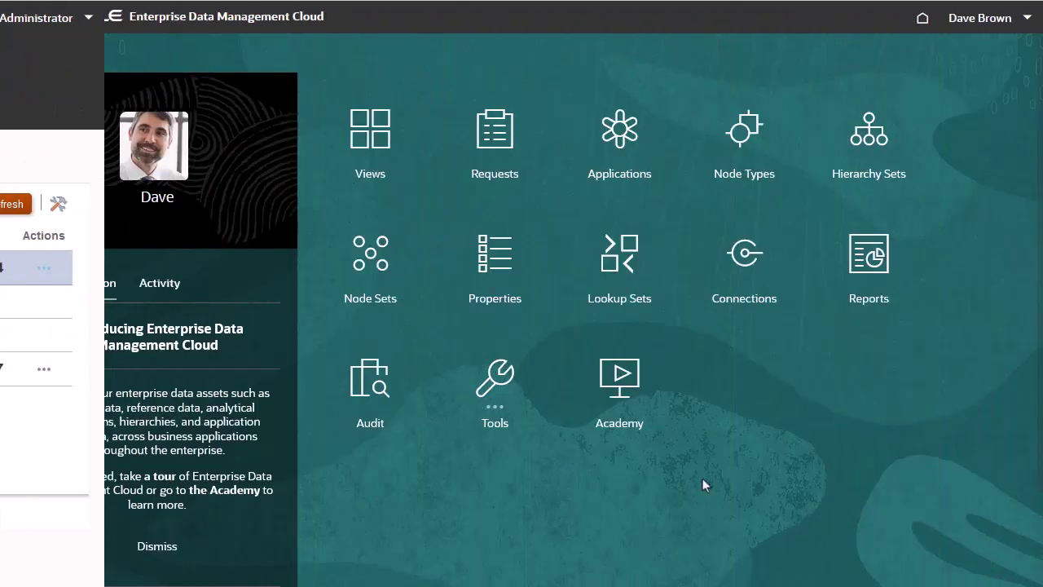
Upload demo_export.zip from the temp folder to the migration snapshots of the target environment
{"action": "left_click", "coordinate": [497, 396]}
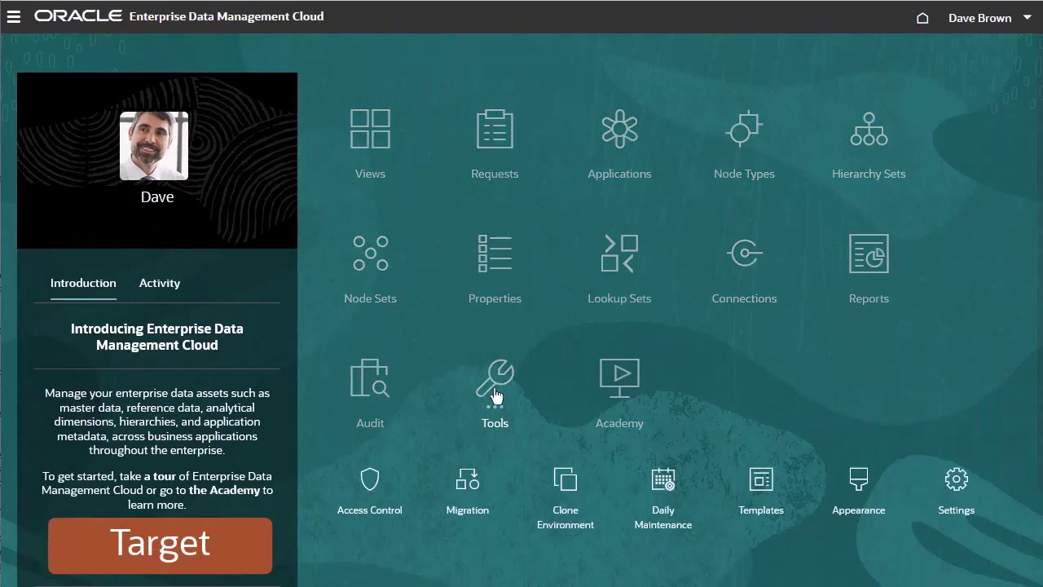
{"action": "left_click", "coordinate": [468, 482]}
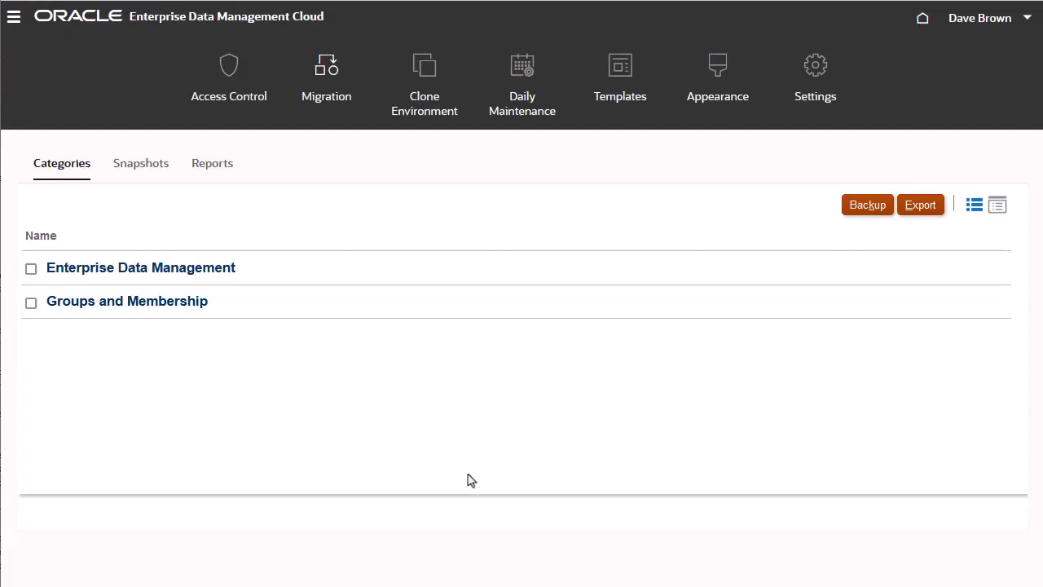
{"action": "left_click", "coordinate": [162, 167]}
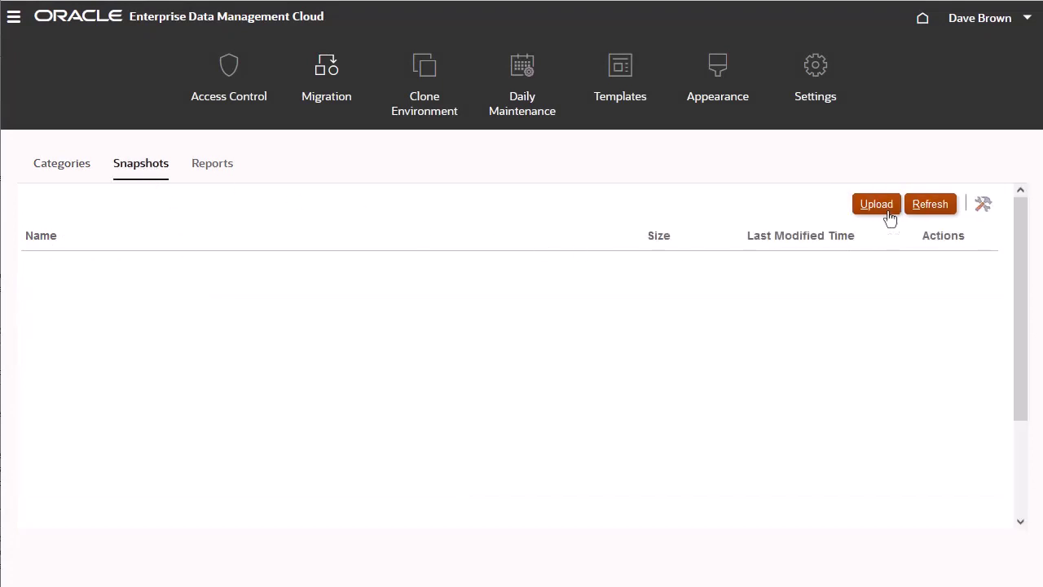
{"action": "left_click", "coordinate": [890, 207]}
{"action": "left_click", "coordinate": [432, 362]}
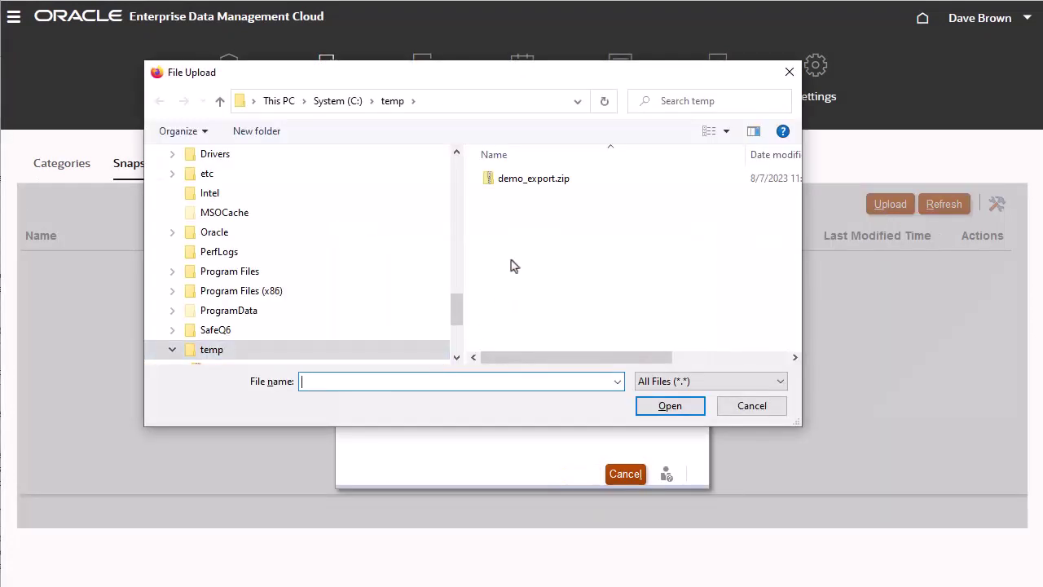
{"action": "left_click", "coordinate": [531, 181]}
{"action": "left_click", "coordinate": [662, 407]}
{"action": "left_click", "coordinate": [622, 329]}
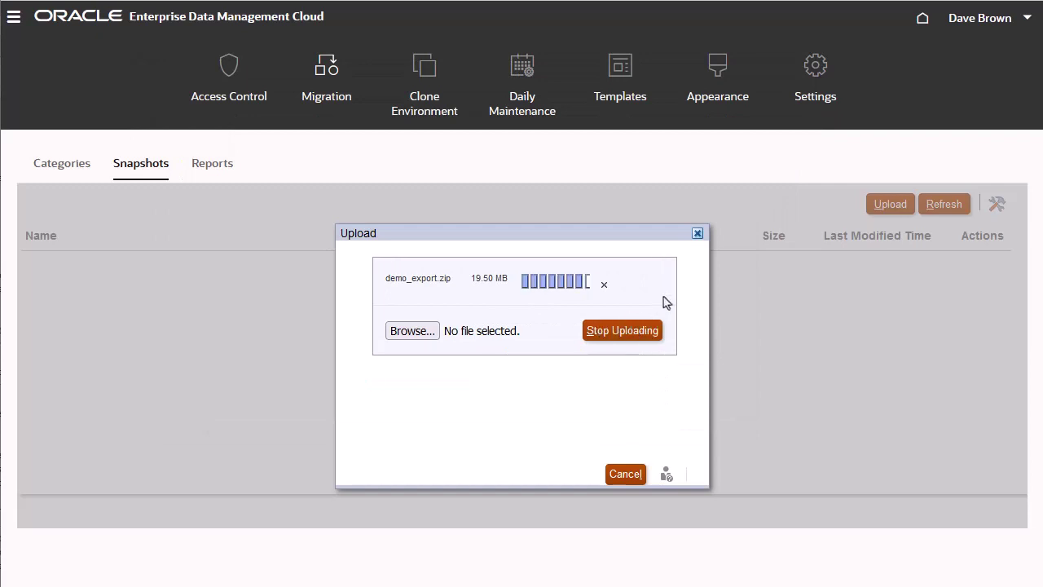
{"action": "left_click", "coordinate": [688, 472]}
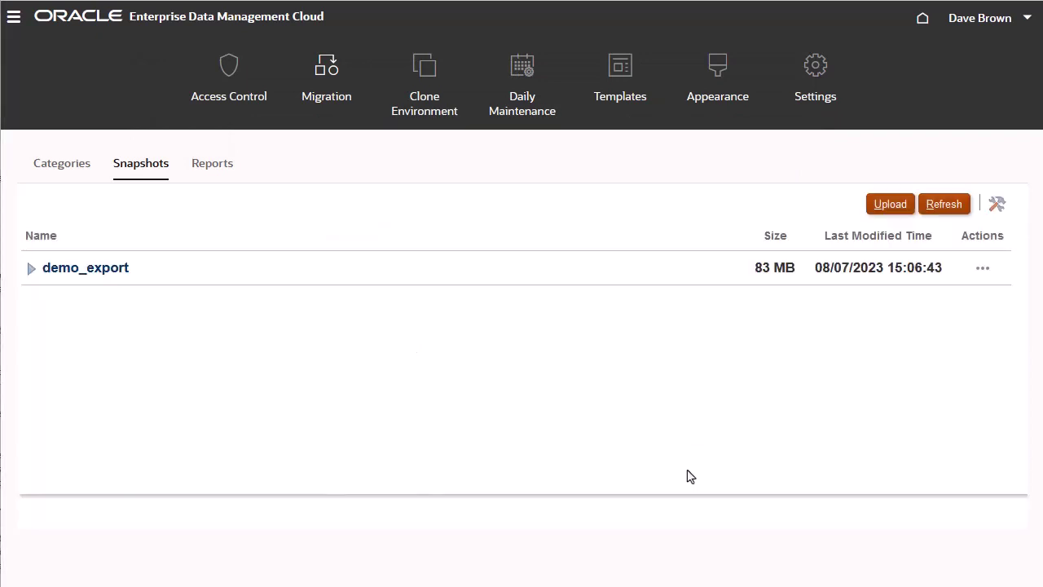
Import all EDM-Enterprise Data Management artifacts from the demo_export snapshot, refreshing the migration status report before closing it
{"action": "left_click", "coordinate": [33, 269]}
{"action": "left_click", "coordinate": [90, 302]}
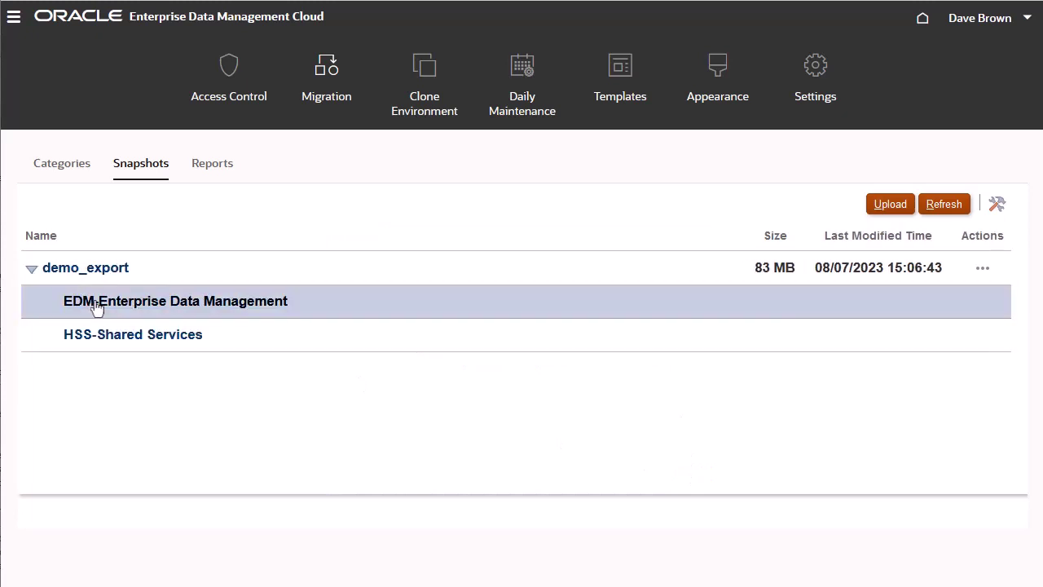
{"action": "left_click", "coordinate": [132, 290]}
{"action": "left_click", "coordinate": [131, 355]}
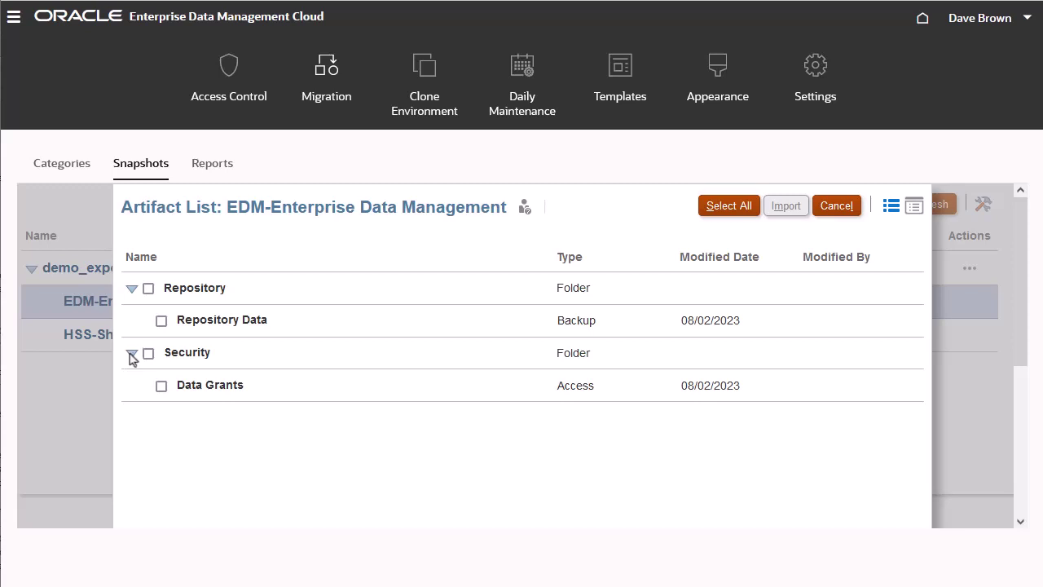
{"action": "left_click", "coordinate": [731, 209]}
{"action": "left_click", "coordinate": [782, 212]}
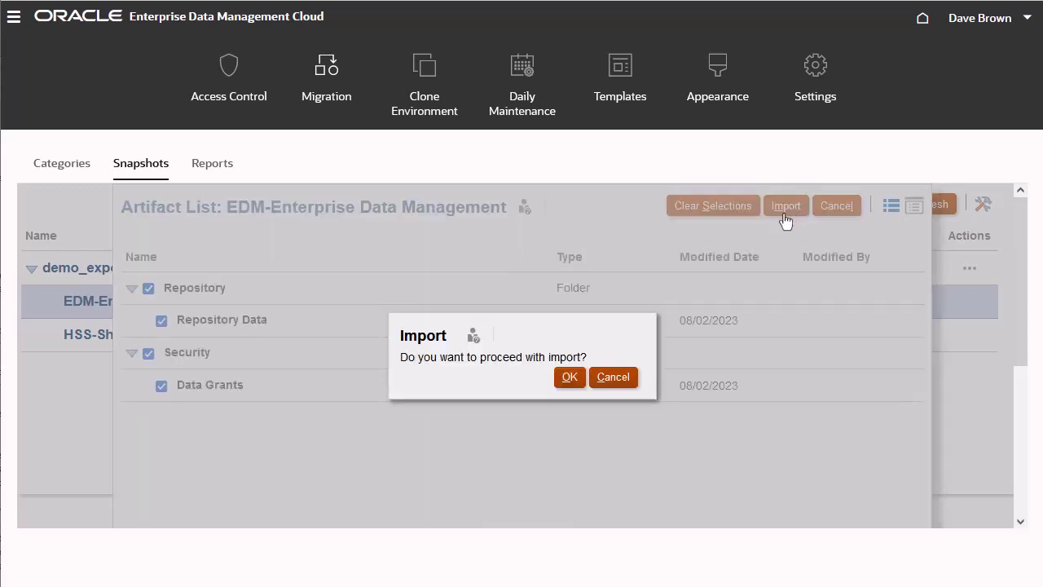
{"action": "left_click", "coordinate": [570, 377]}
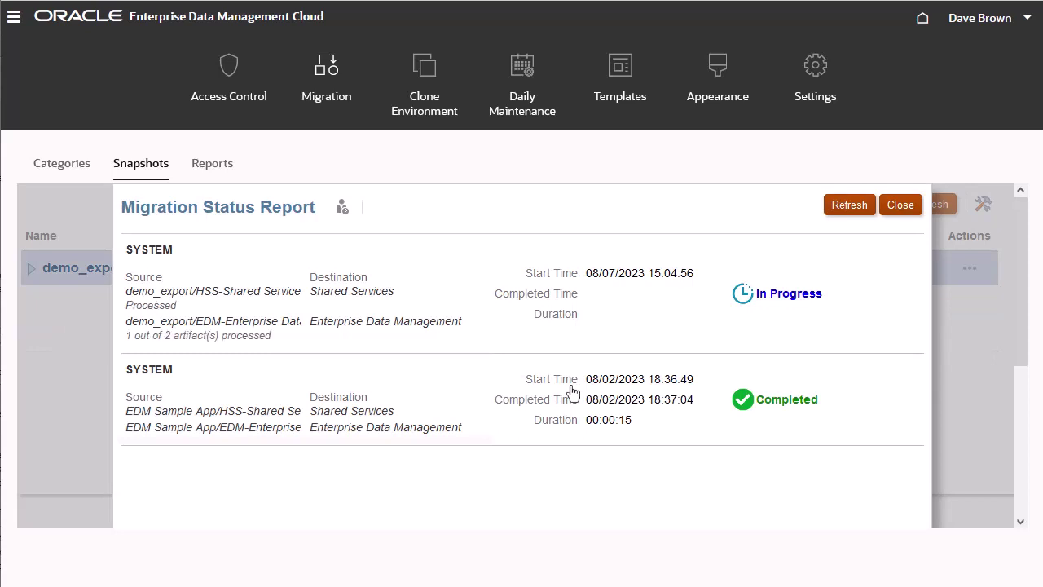
{"action": "left_click", "coordinate": [851, 207]}
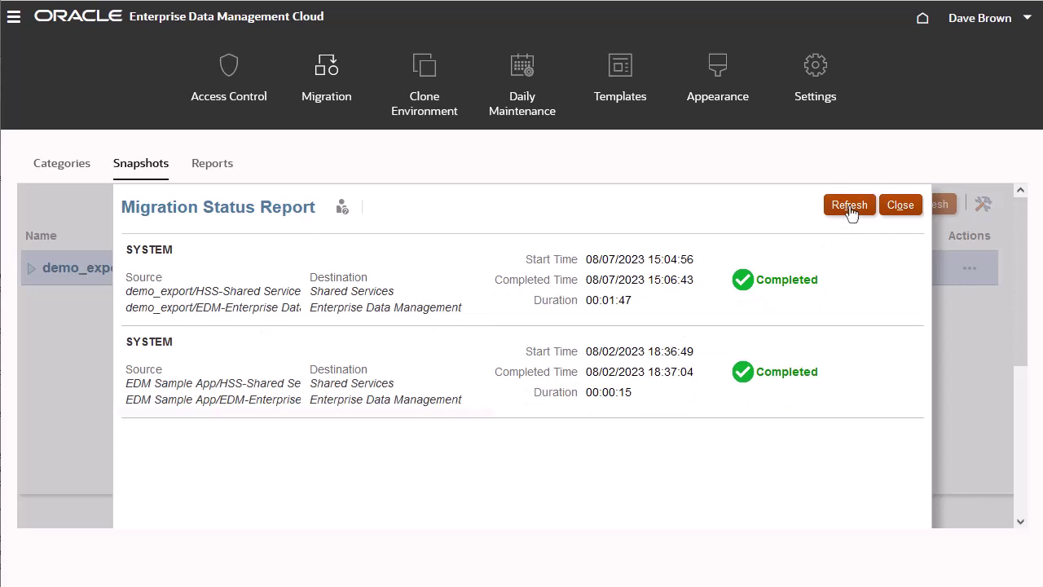
{"action": "left_click", "coordinate": [896, 207]}
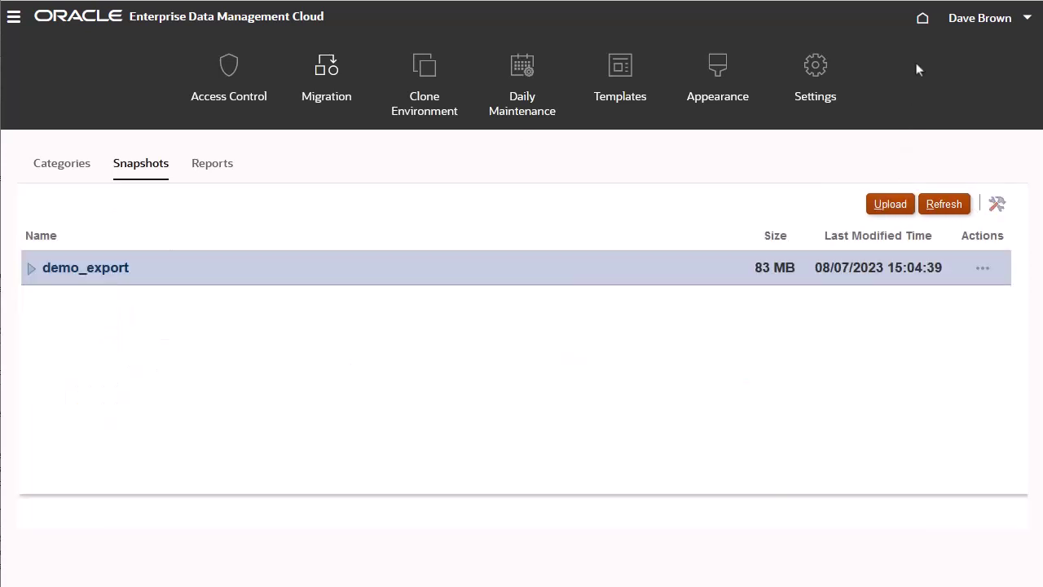
Return to the home page and open the Applications page of the target environment
{"action": "left_click", "coordinate": [923, 21]}
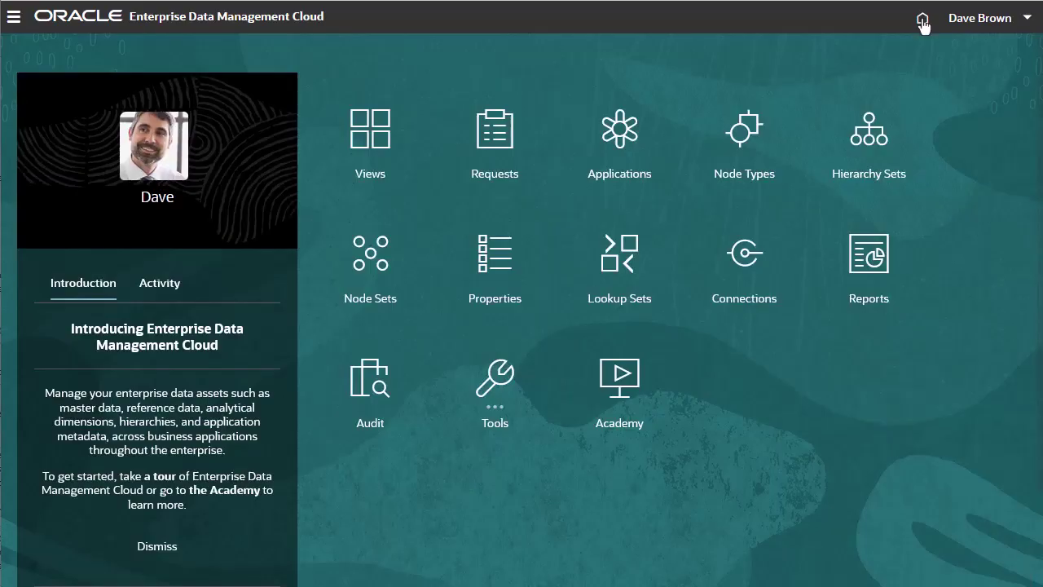
{"action": "left_click", "coordinate": [624, 136]}
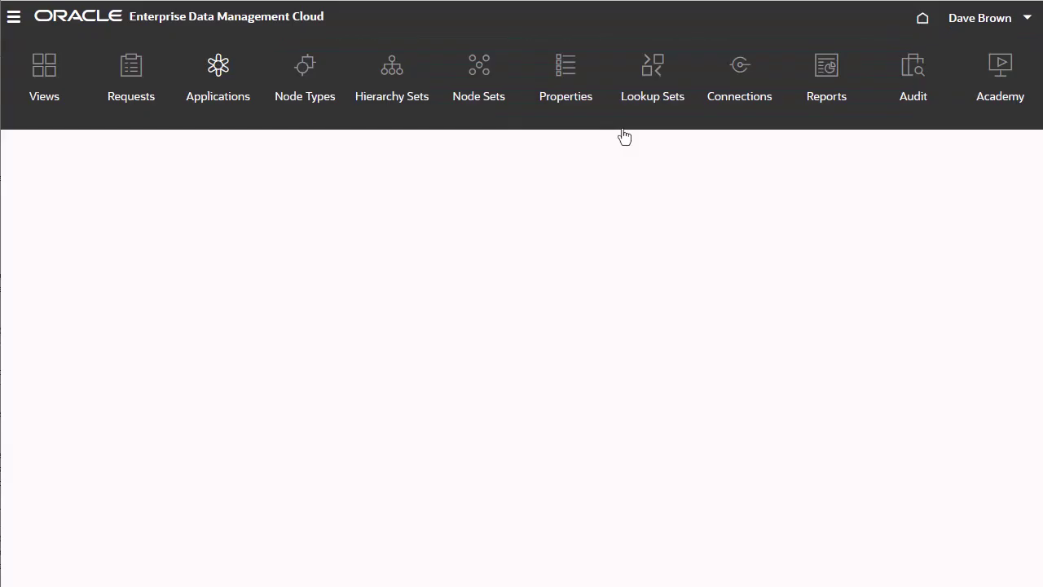